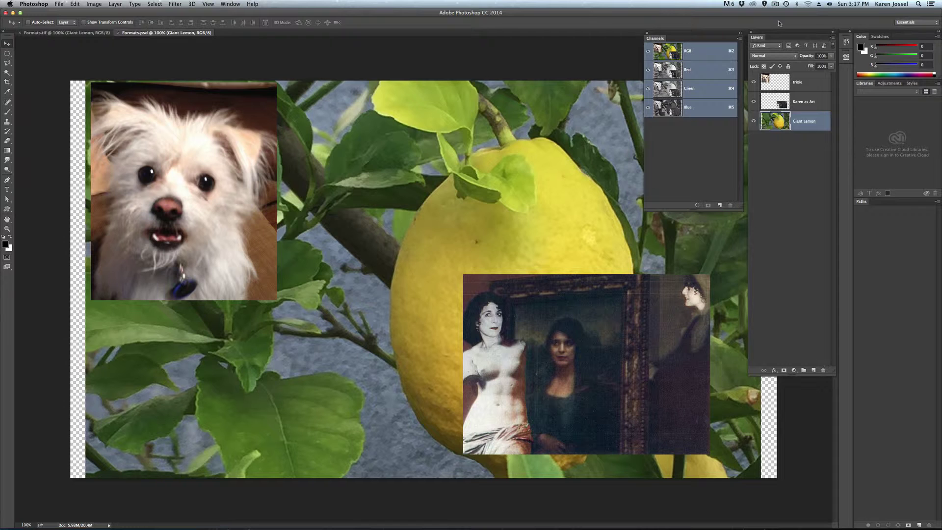
Toggle the visibility of each of the three layers off and back on to examine what each one contains
left_click(754, 83)
left_click(754, 82)
left_click(754, 101)
left_click(753, 101)
left_click(753, 121)
left_click(754, 121)
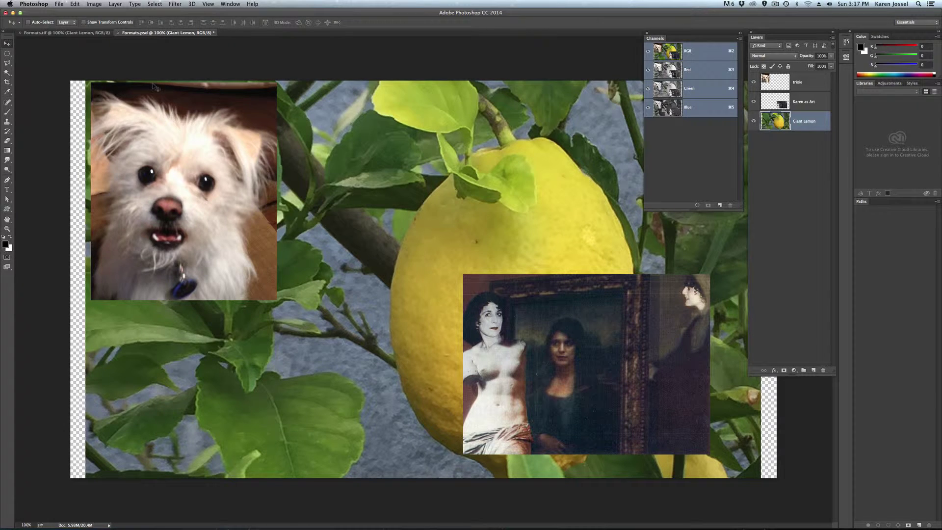
Compare the open Formats.tif and Formats.psd documents, and close Formats.tif
left_click(64, 33)
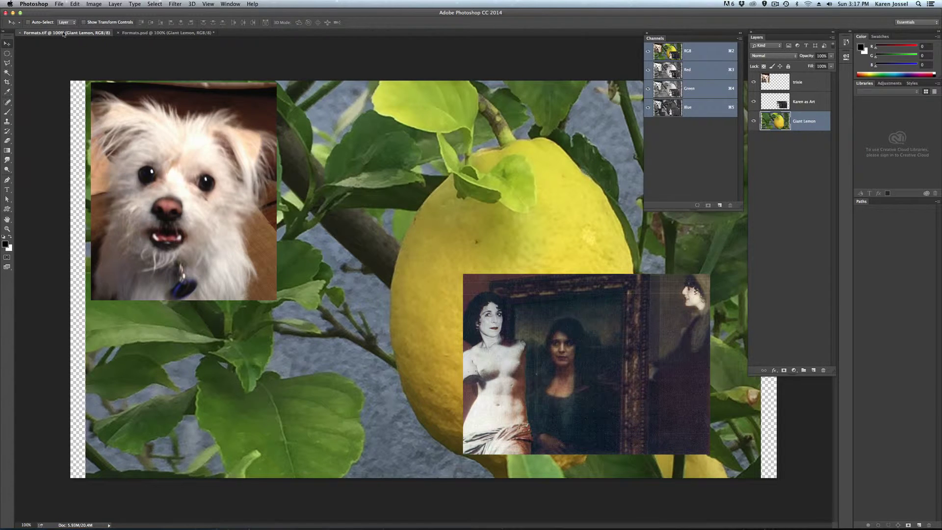
left_click(143, 33)
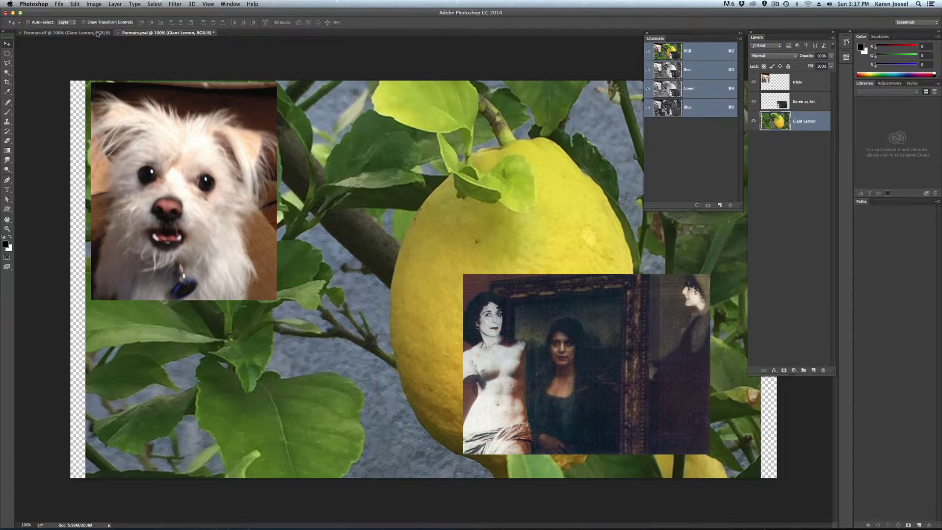
left_click(49, 33)
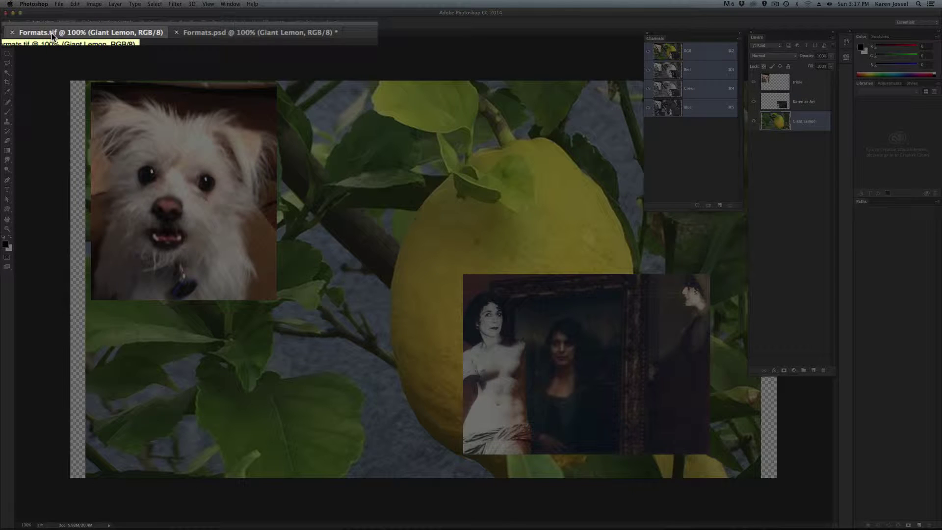
left_click(174, 33)
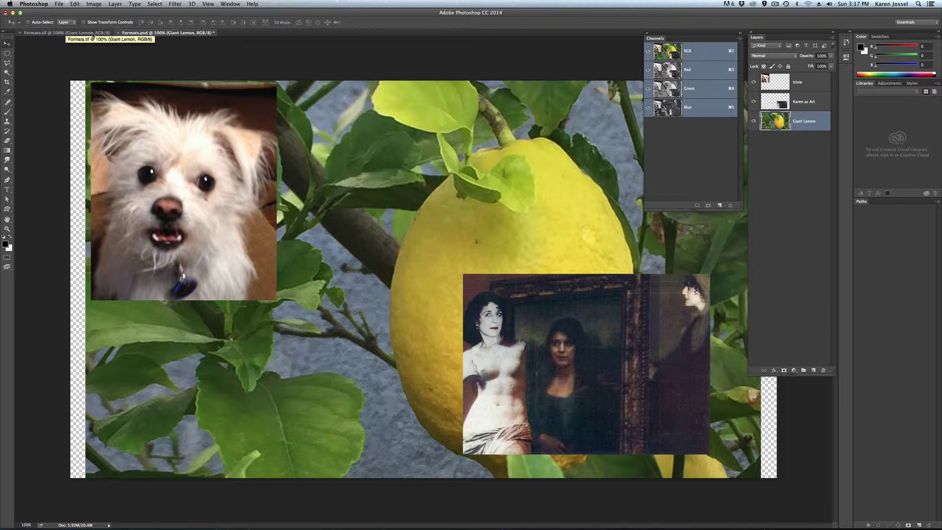
left_click(93, 32)
left_click(128, 33)
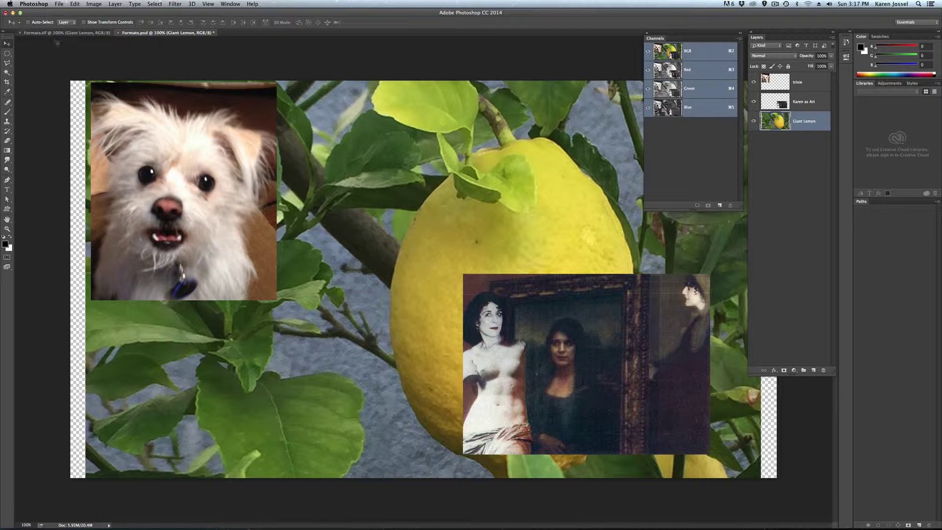
left_click(21, 33)
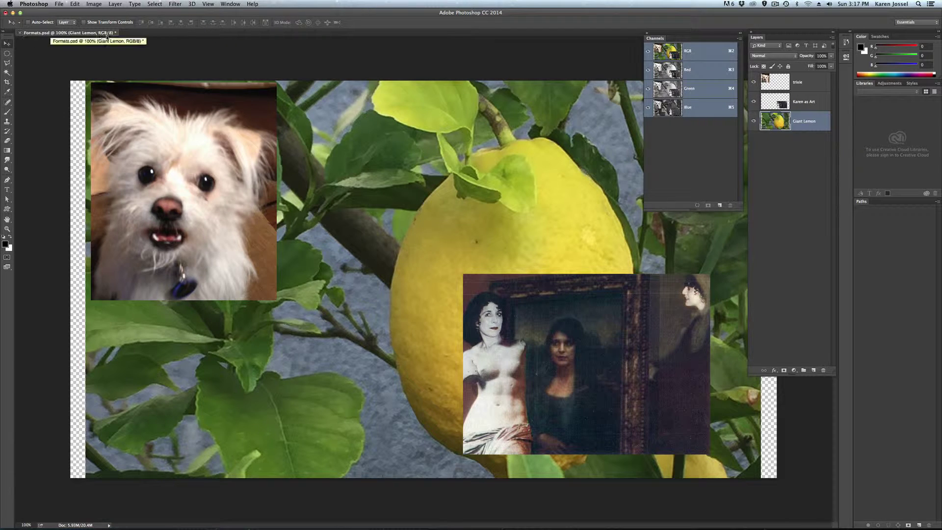
Save the layered Formats.psd as Formats.tif in TIFF format, with no image compression and RLE layer compression
left_click(55, 4)
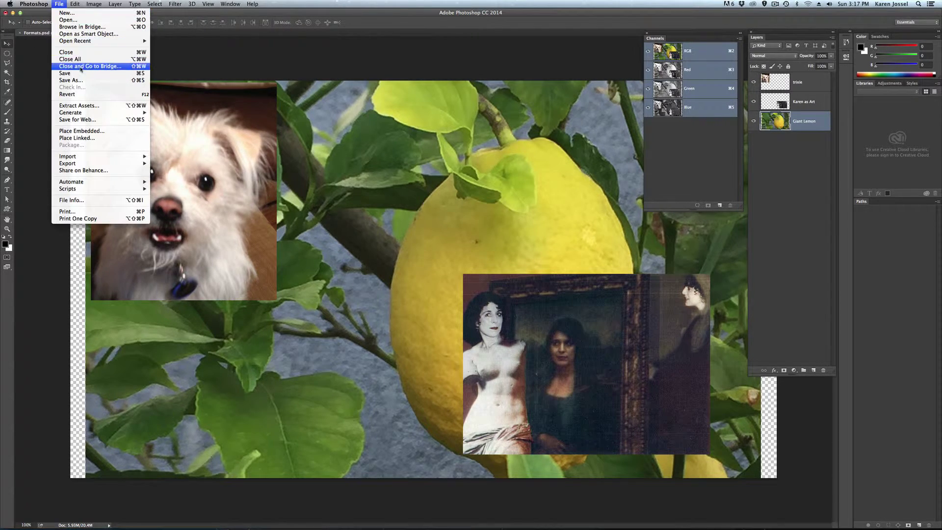
left_click(82, 82)
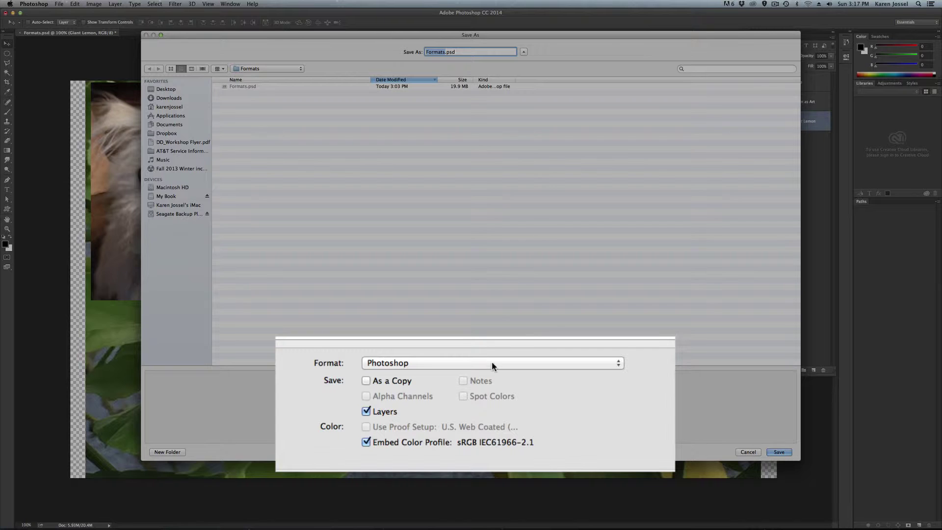
left_click(490, 379)
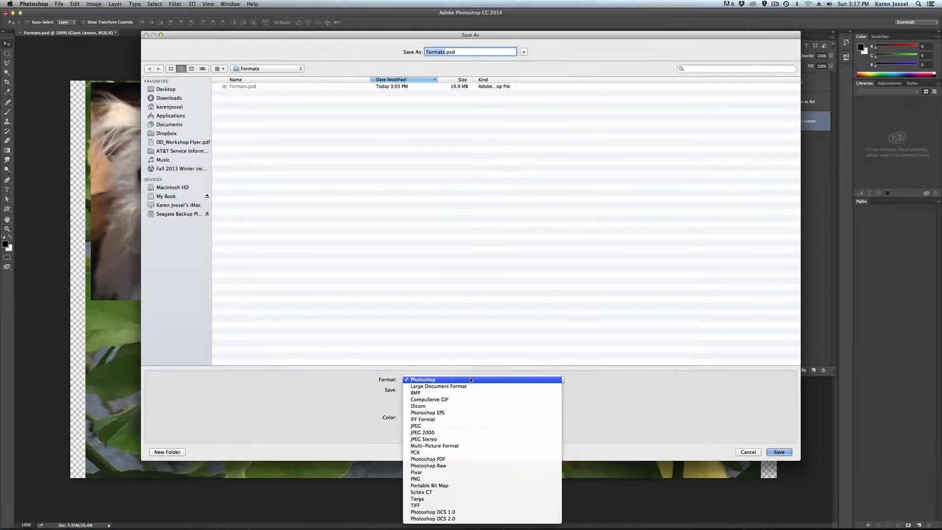
left_click(471, 505)
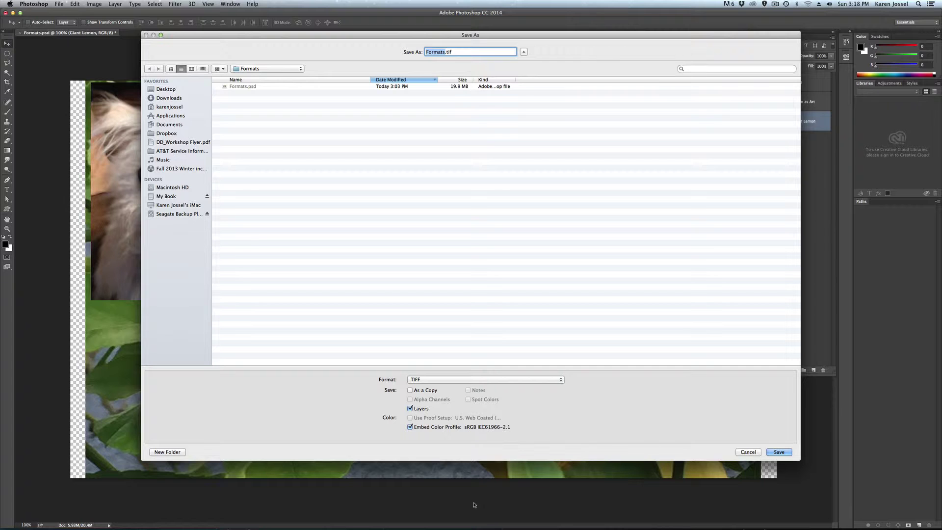
left_click(783, 452)
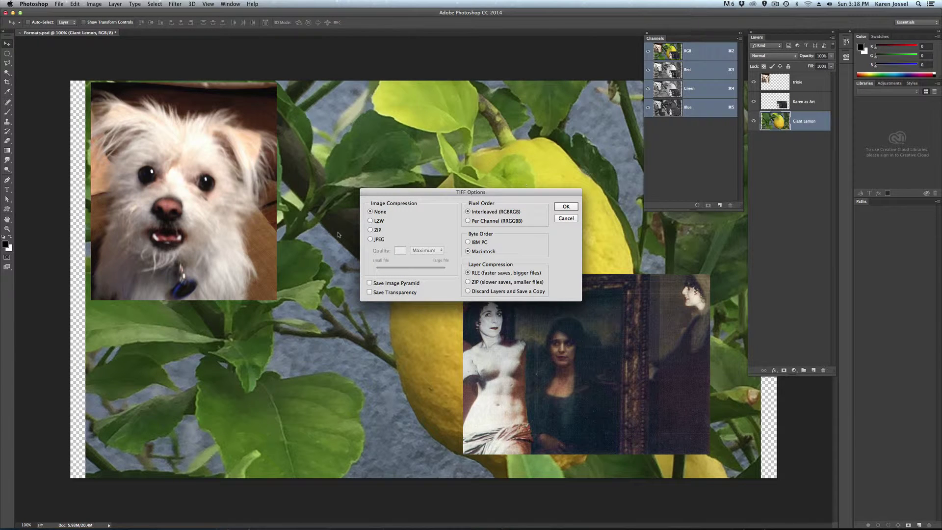
left_click(564, 206)
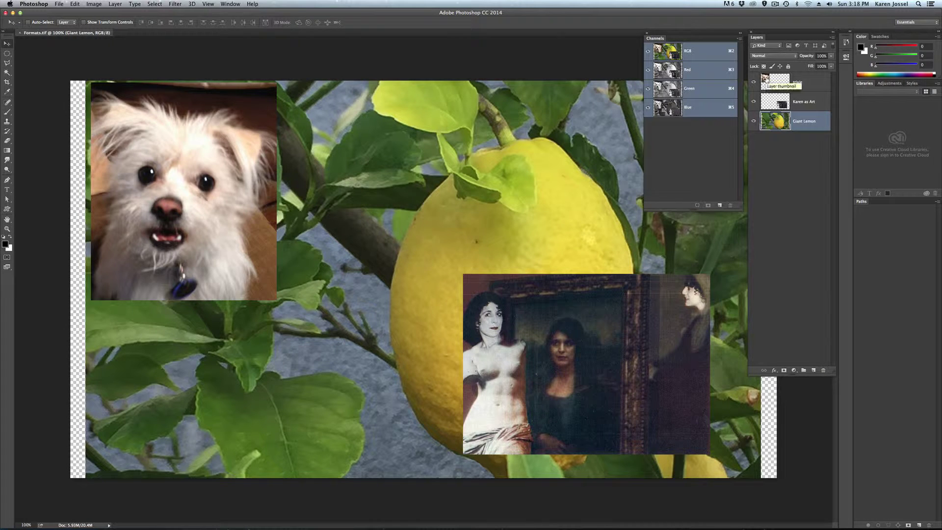
Load the trixie layer's outline as a selection and save it as an alpha channel
key("super")
left_click(766, 82, "super")
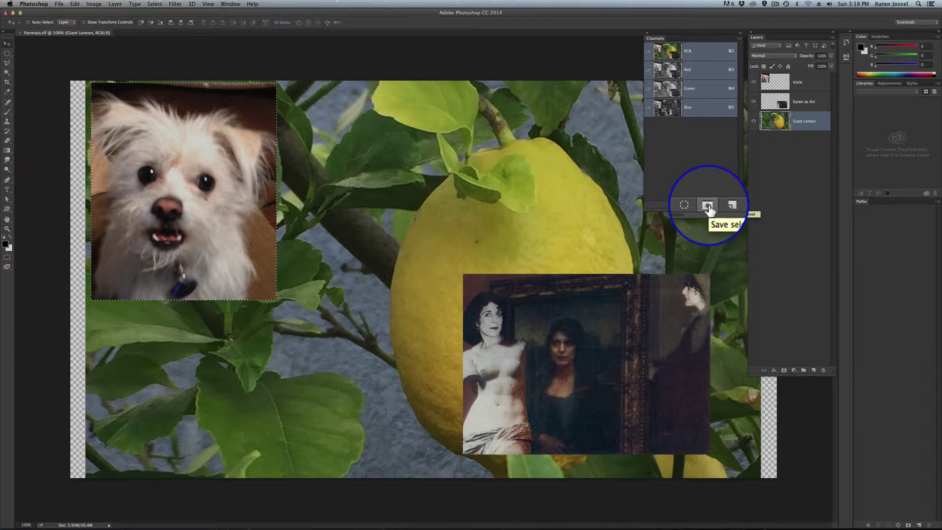
left_click(708, 207)
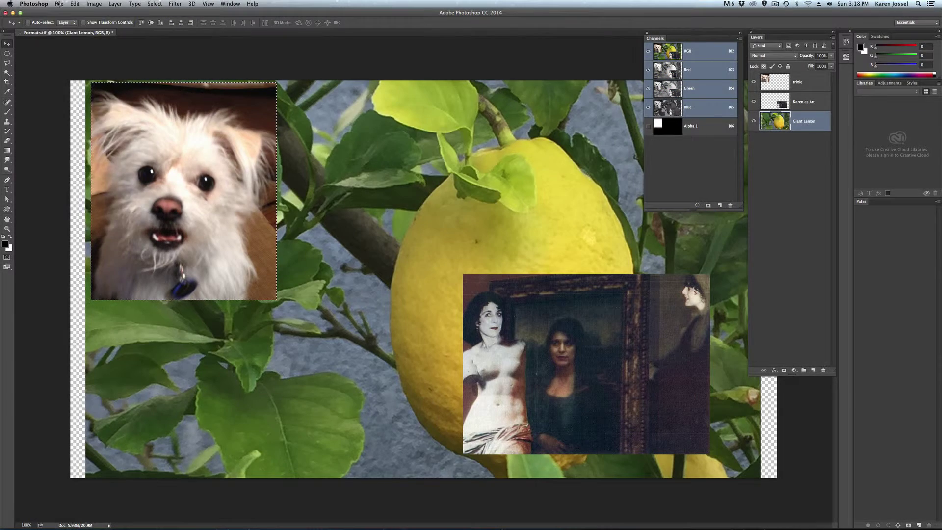
Save a Targa copy named Formats.tga with alpha channels included, at 32 bits/pixel and without compression
left_click(59, 4)
left_click(72, 81)
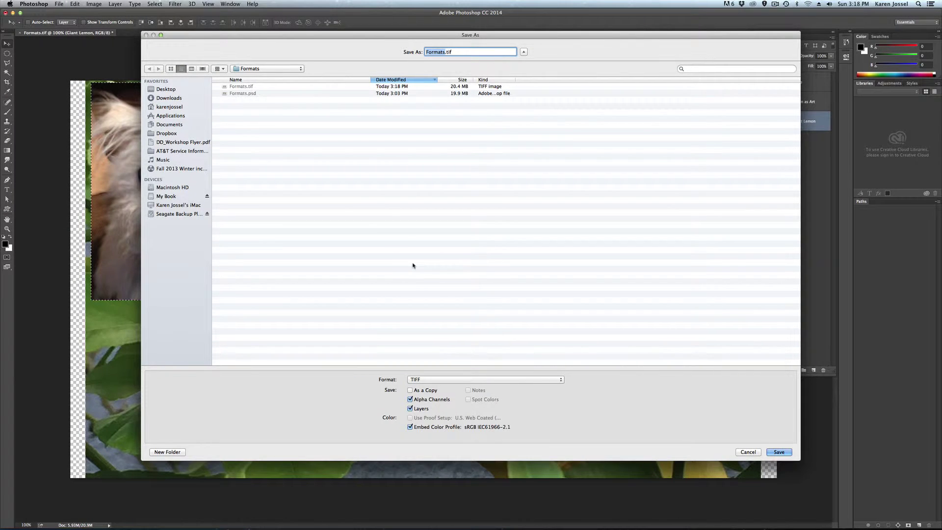
left_click(440, 380)
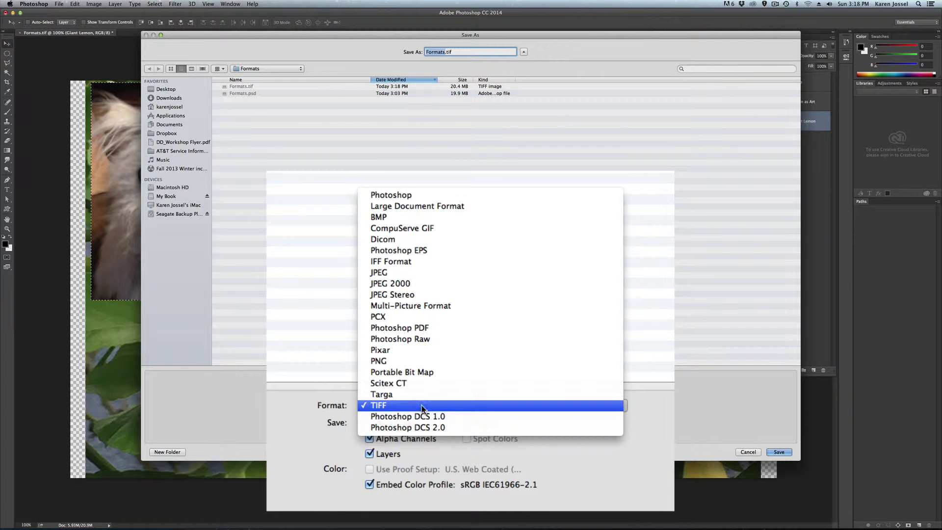
left_click(425, 399)
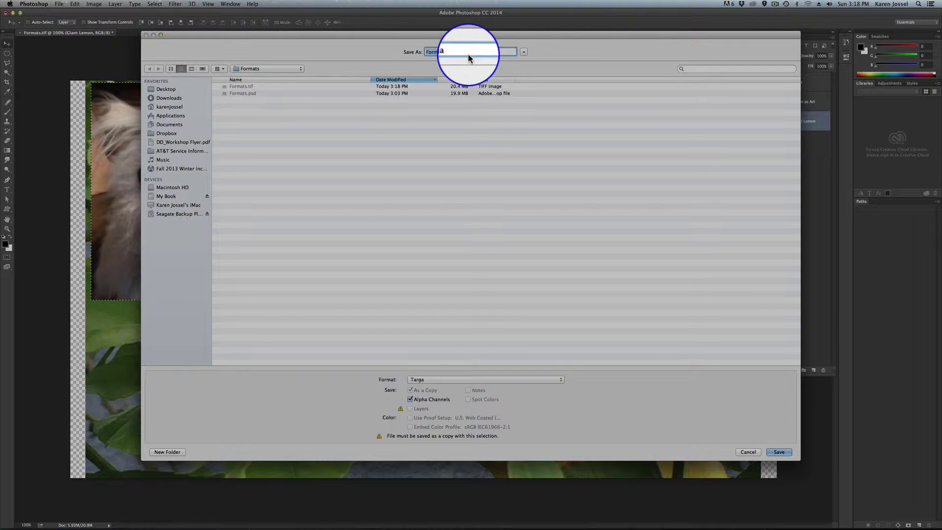
left_click(779, 452)
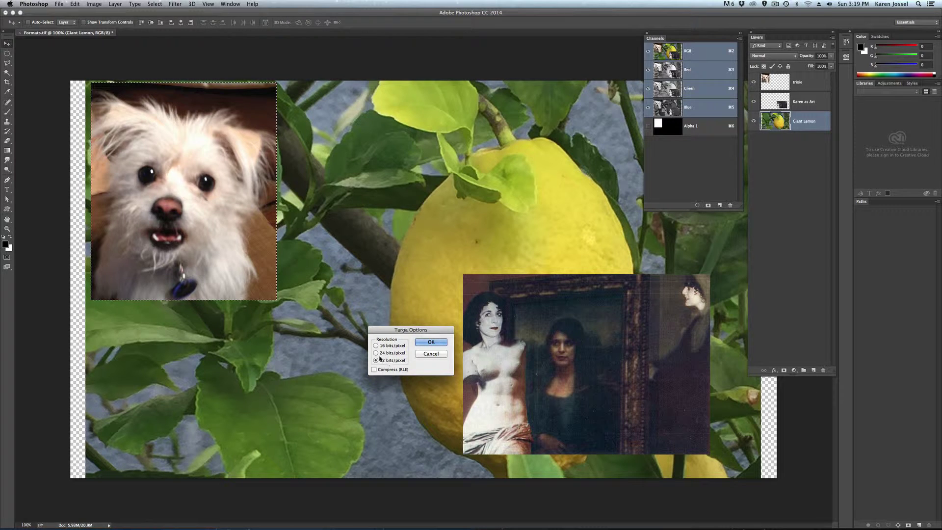
left_click(376, 353)
left_click(376, 360)
left_click(434, 341)
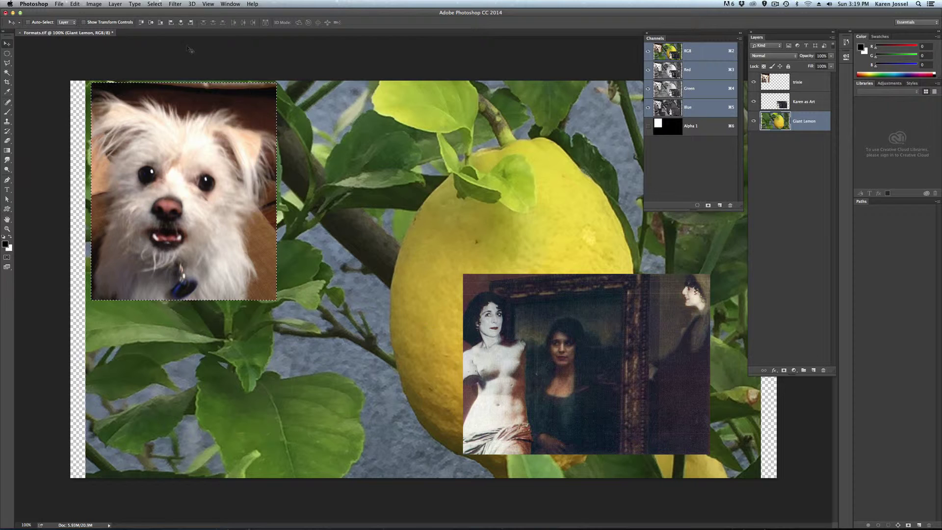
Open Formats.tga from the Formats folder
left_click(59, 3)
left_click(68, 19)
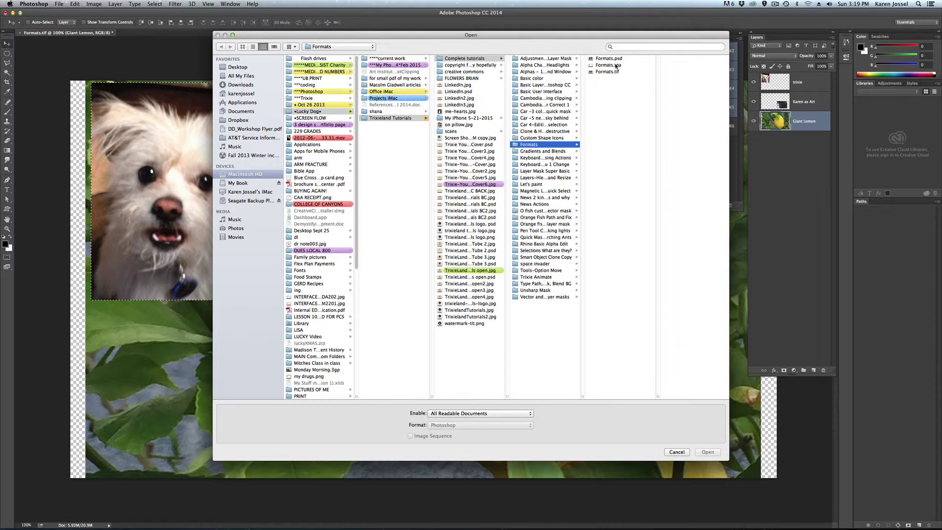
left_click(609, 65)
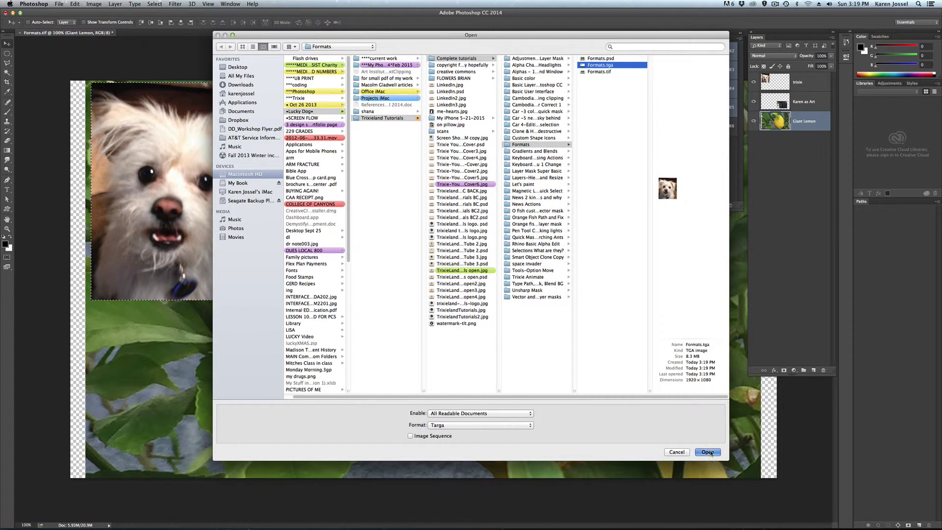
left_click(707, 452)
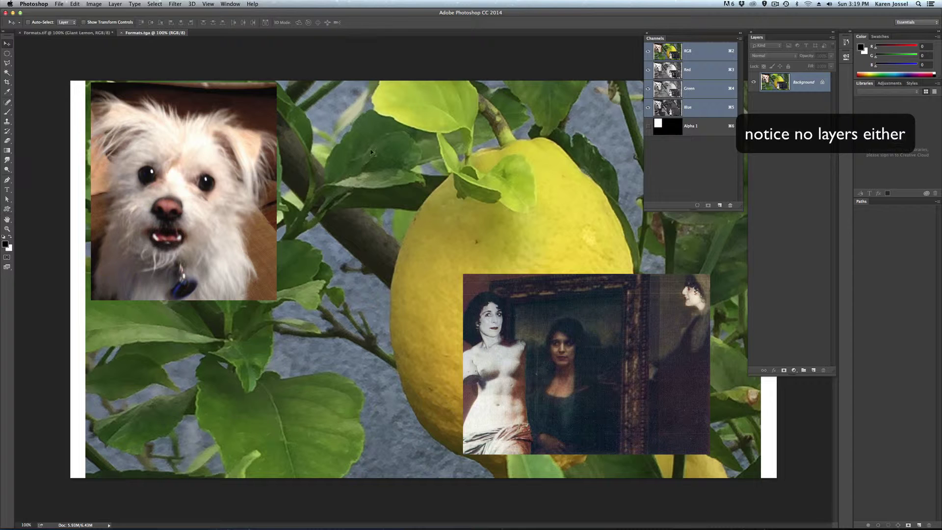
Preview Formats.tga in the Open dialog, compare its thumbnail with the document's alpha channel, and cancel without opening it
left_click(59, 4)
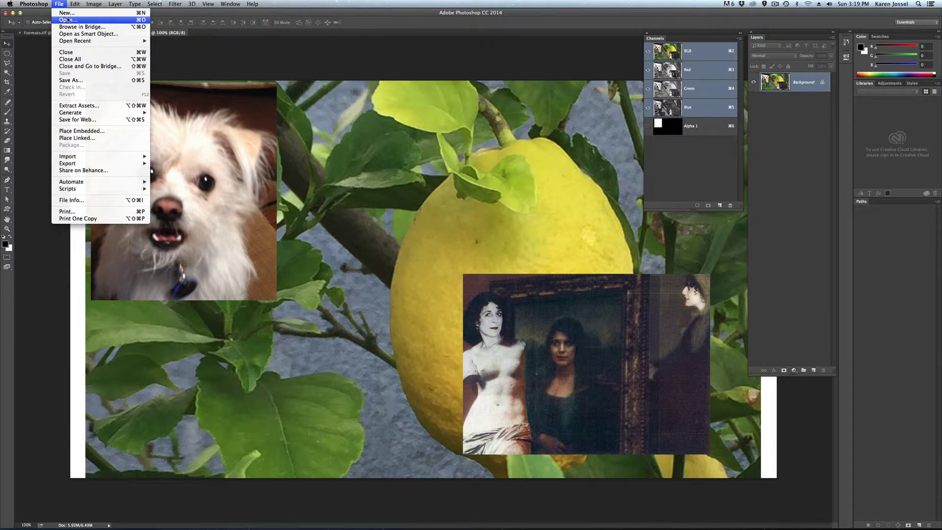
left_click(68, 20)
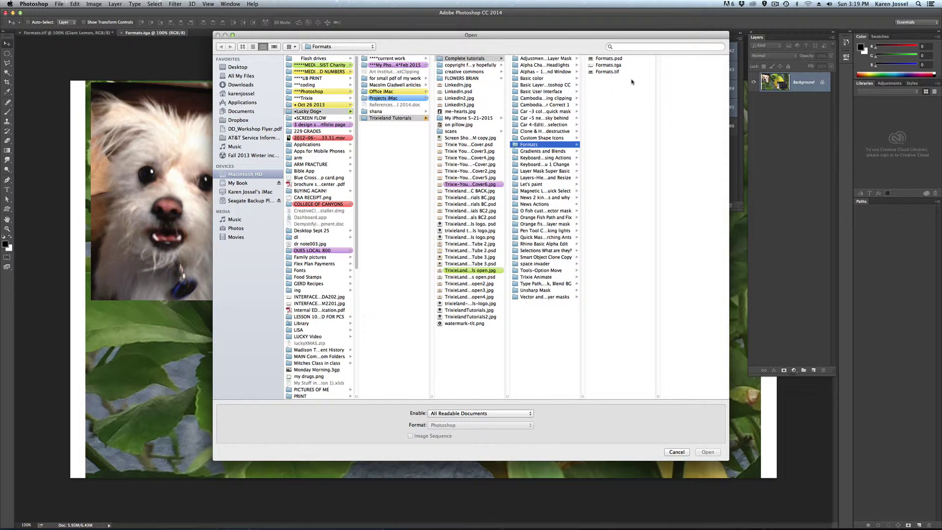
left_click(617, 65)
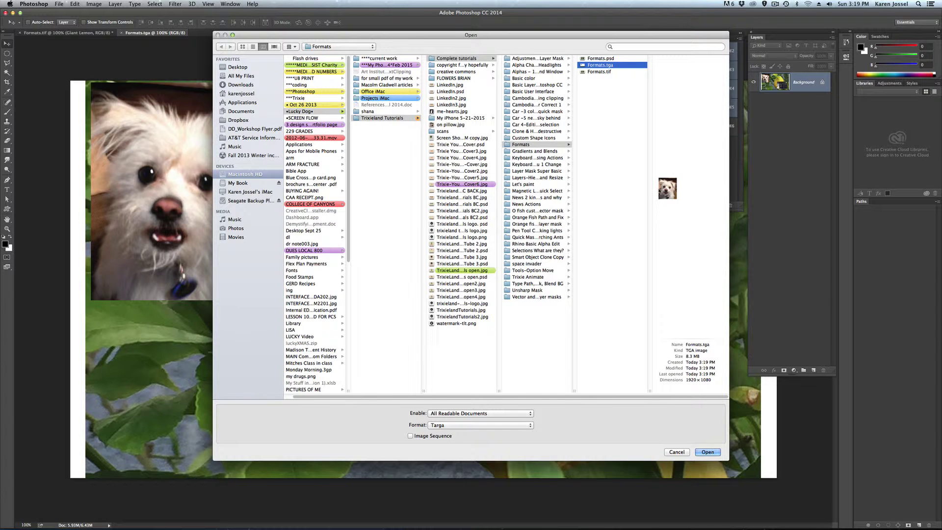
left_click_drag(679, 35, 585, 31)
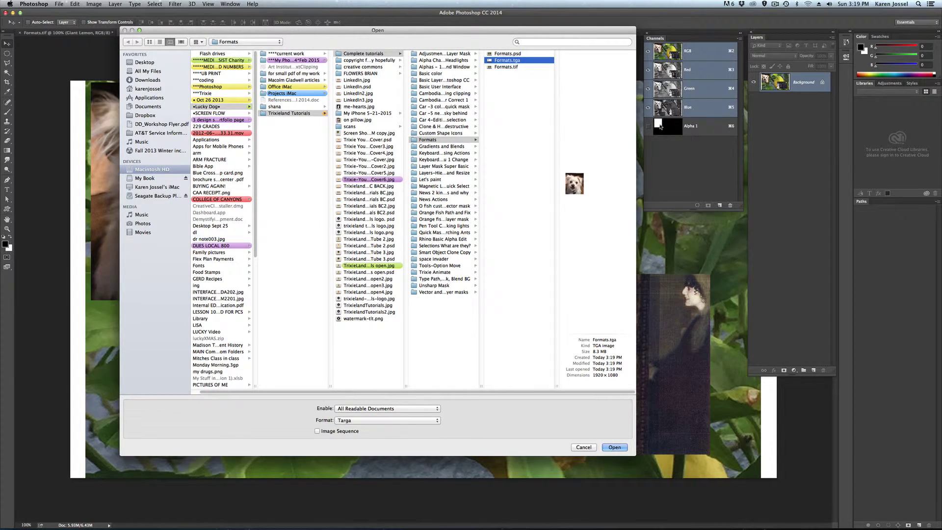
left_click(584, 448)
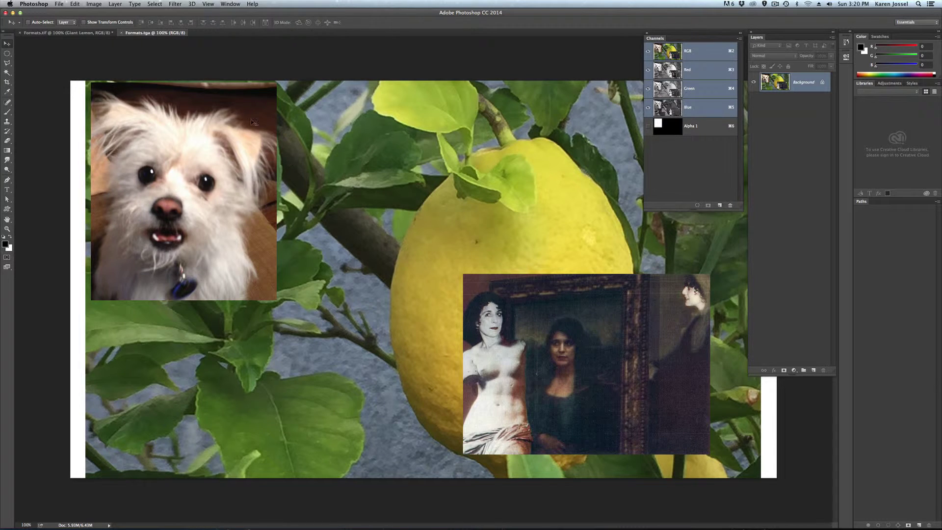
Save a JPEG version of the layered Formats.tif at quality 12 (Maximum), using Progressive format with 3 scans
left_click(83, 32)
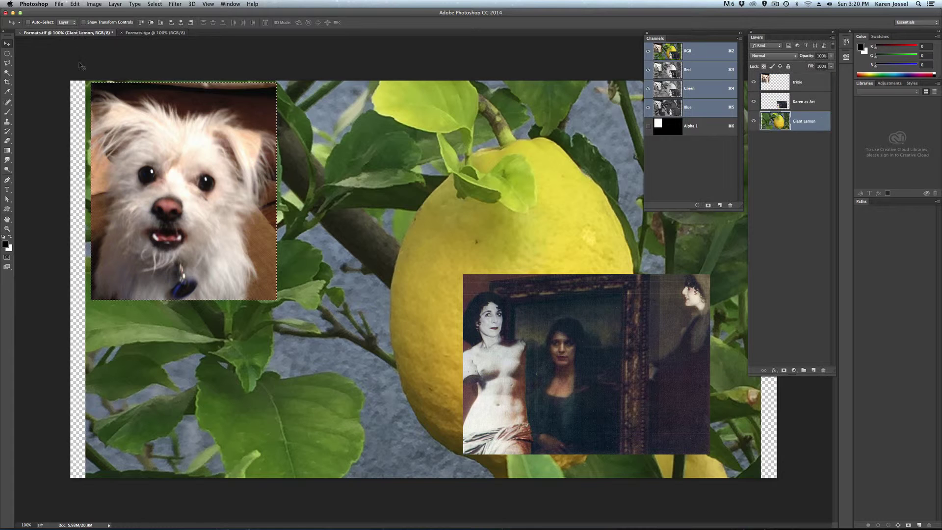
left_click(58, 3)
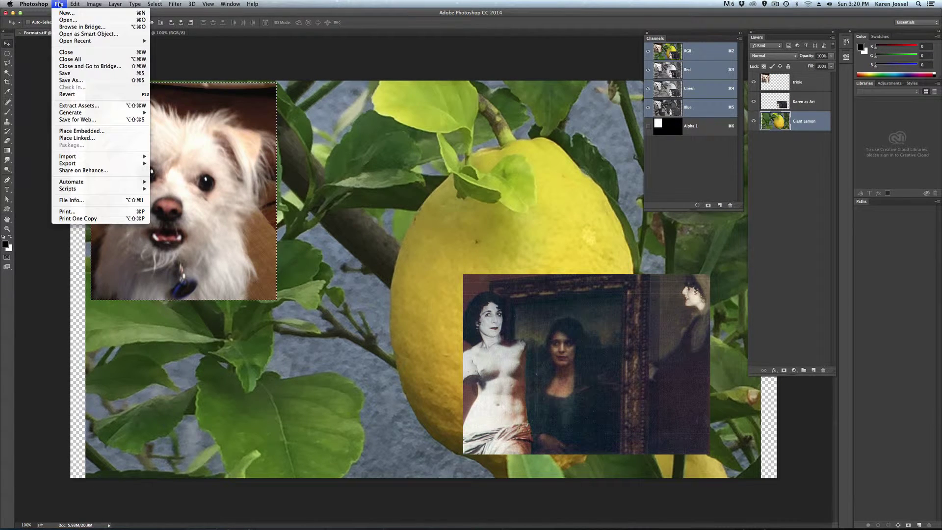
left_click(66, 82)
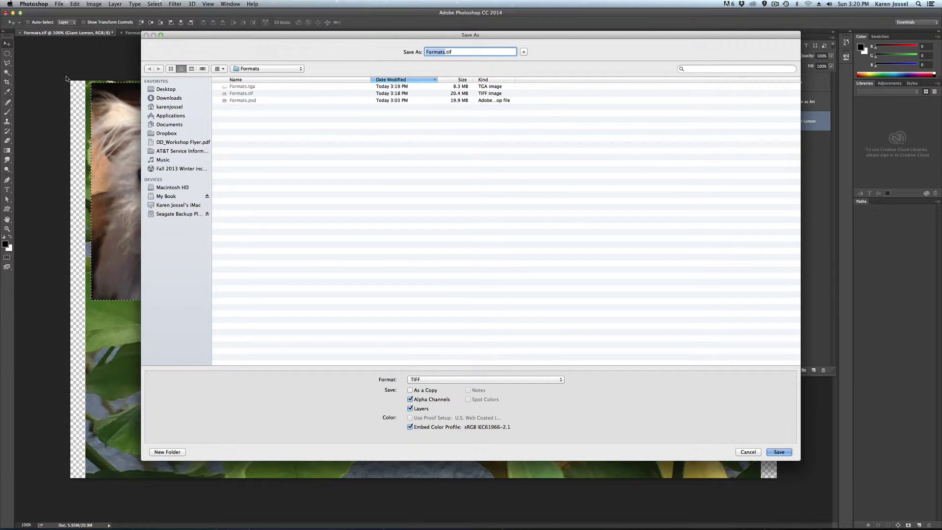
left_click(440, 380)
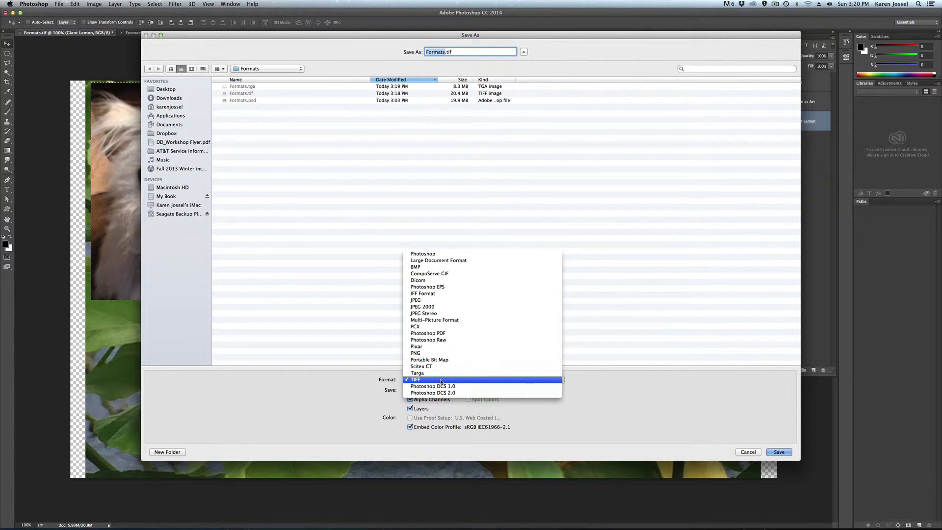
left_click(439, 301)
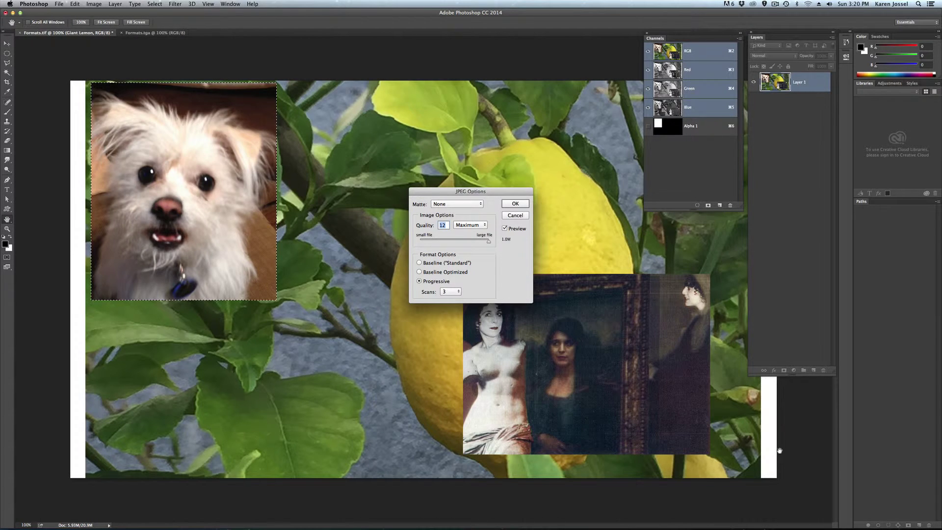
left_click(506, 204)
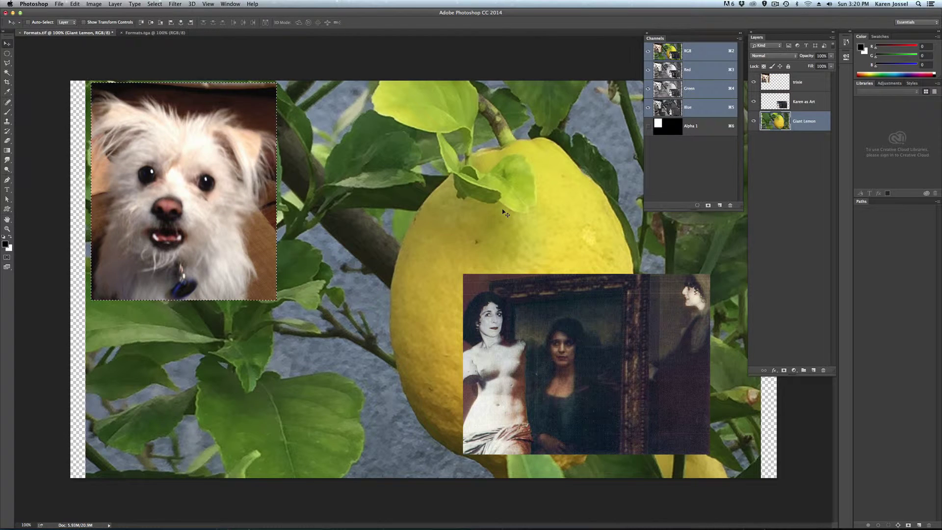
Open Formats.jpg from the Formats folder
left_click(58, 4)
left_click(62, 22)
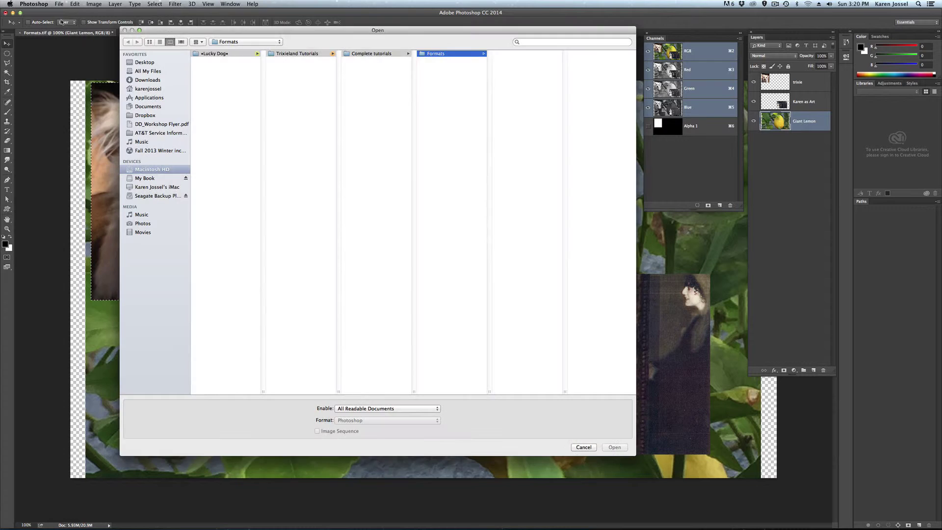
left_click(525, 54)
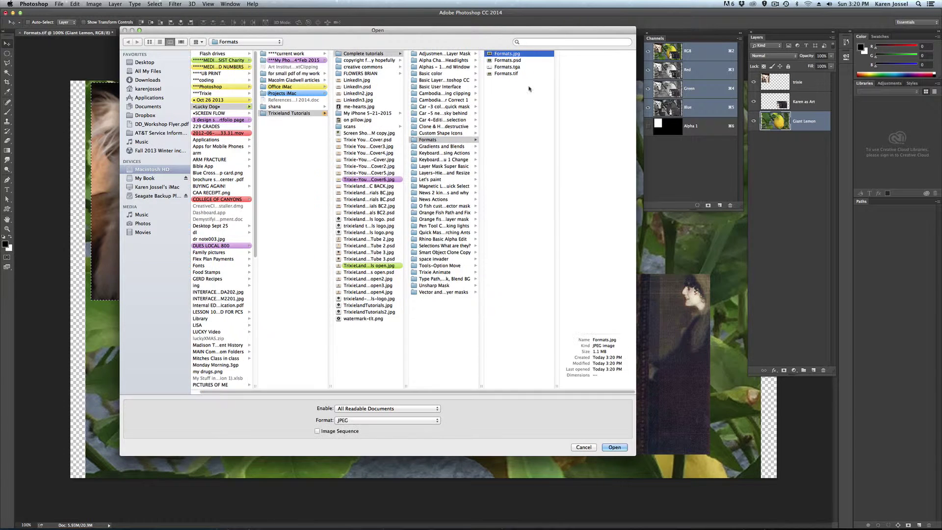
left_click(613, 448)
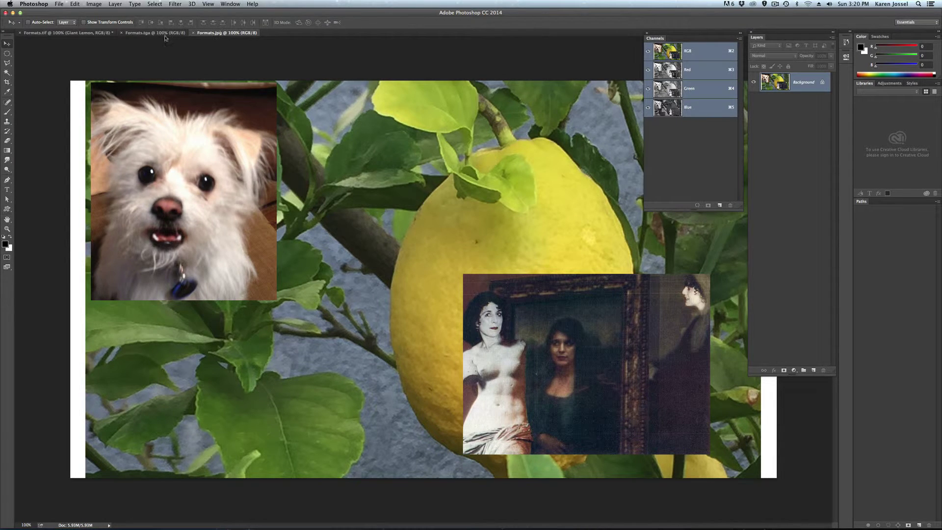
Save Formats.jpg in Photoshop PDF format with the [Smallest File Size] (Modified) preset, preserving Photoshop editing capabilities and viewing the PDF after saving
left_click(67, 6)
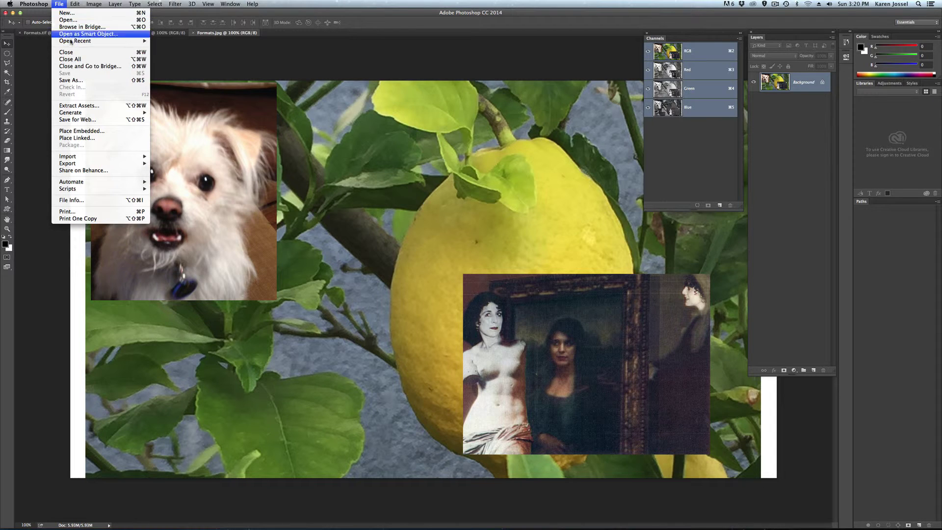
left_click(78, 81)
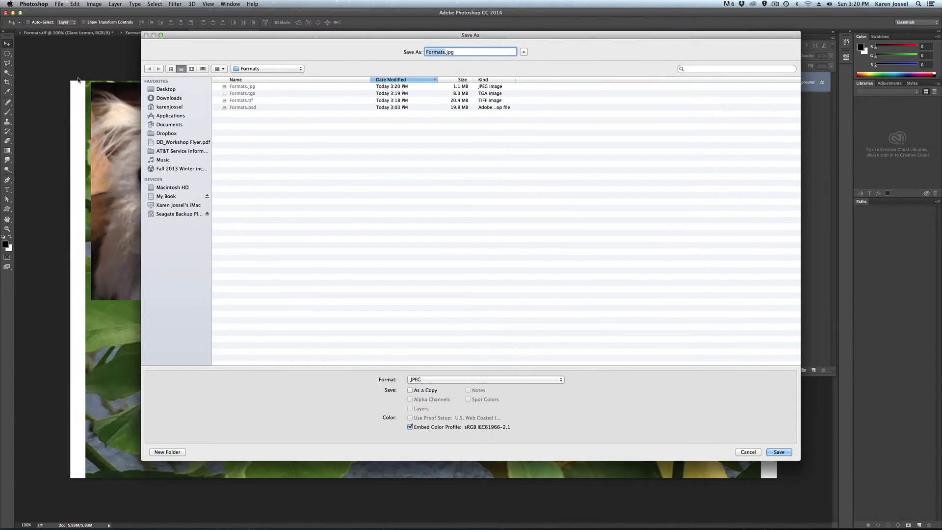
left_click(452, 382)
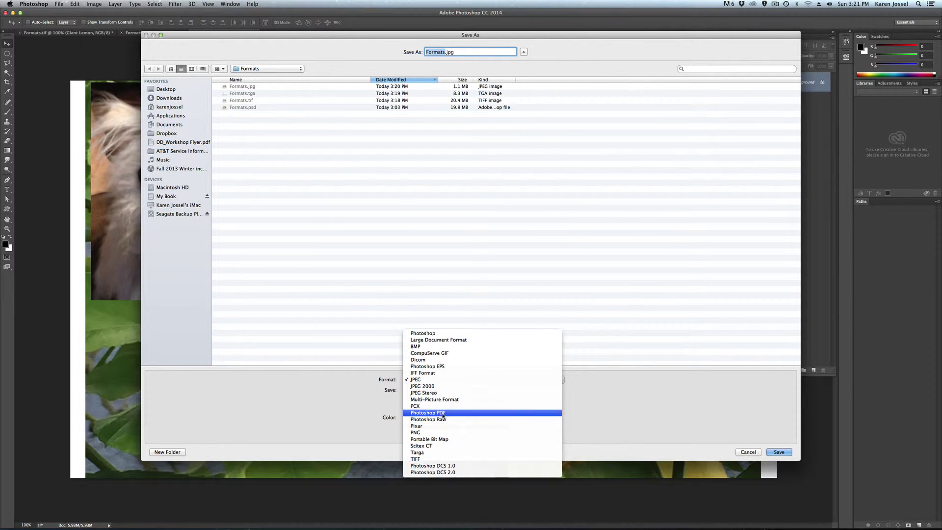
left_click(443, 414)
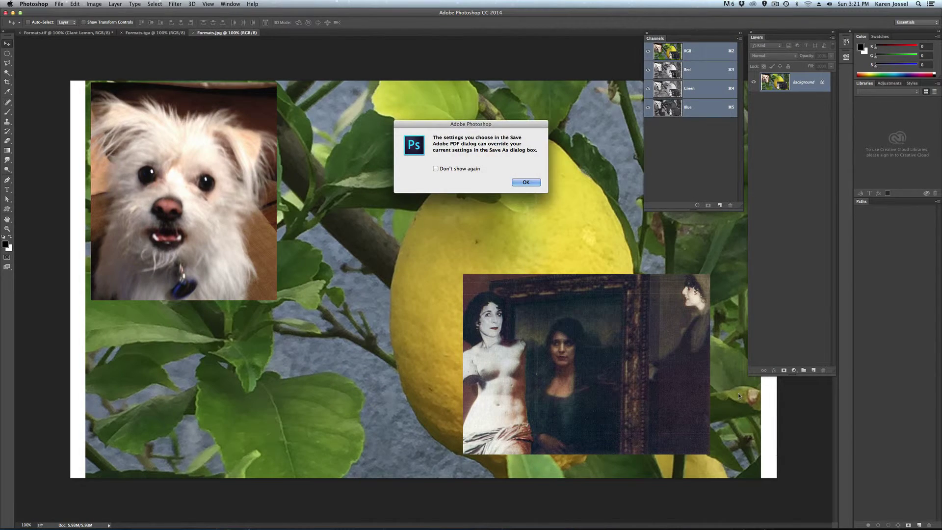
left_click(525, 183)
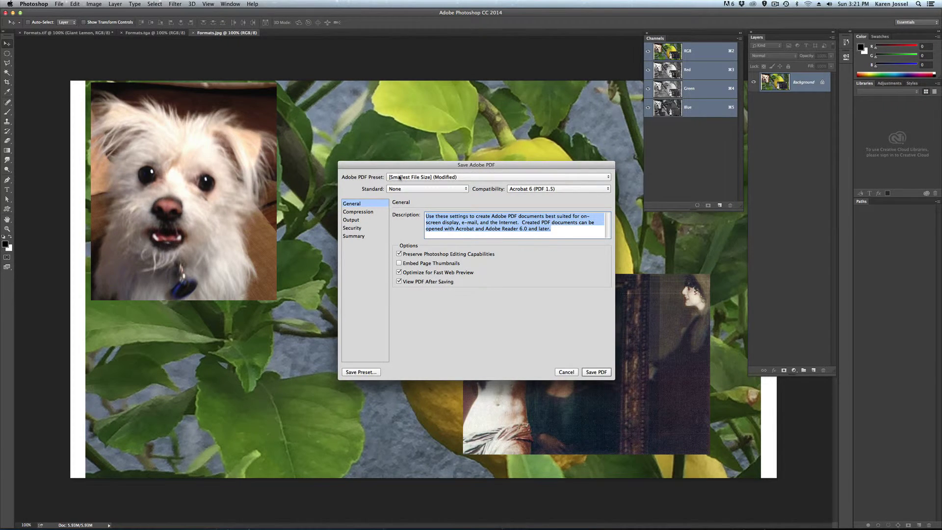
left_click(398, 177)
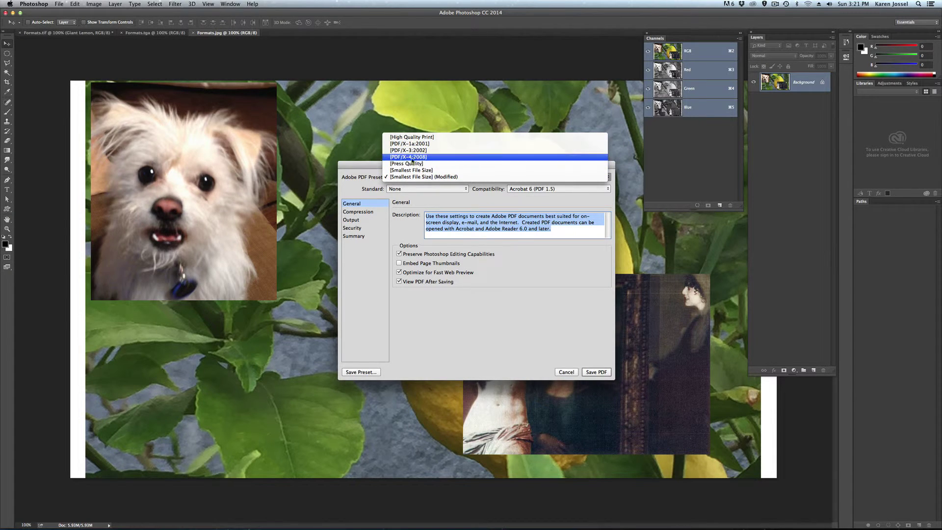
left_click(411, 177)
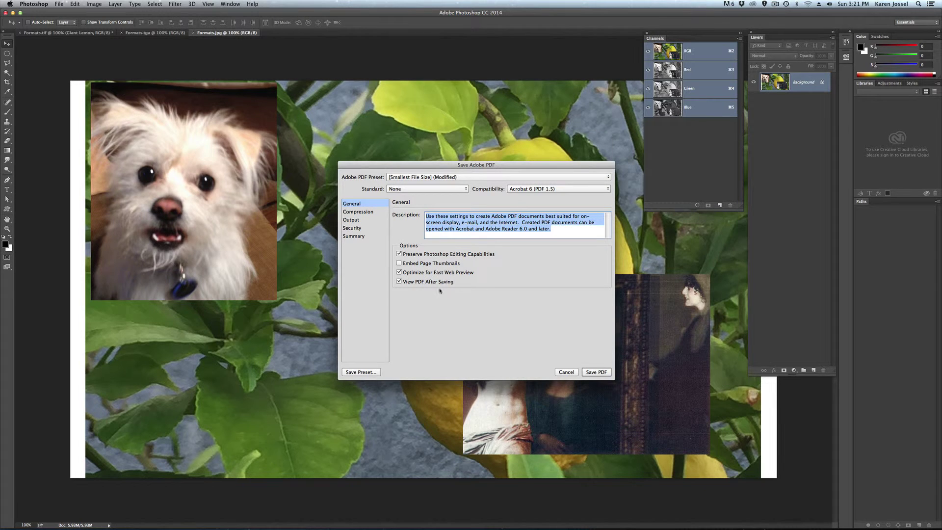
left_click(591, 371)
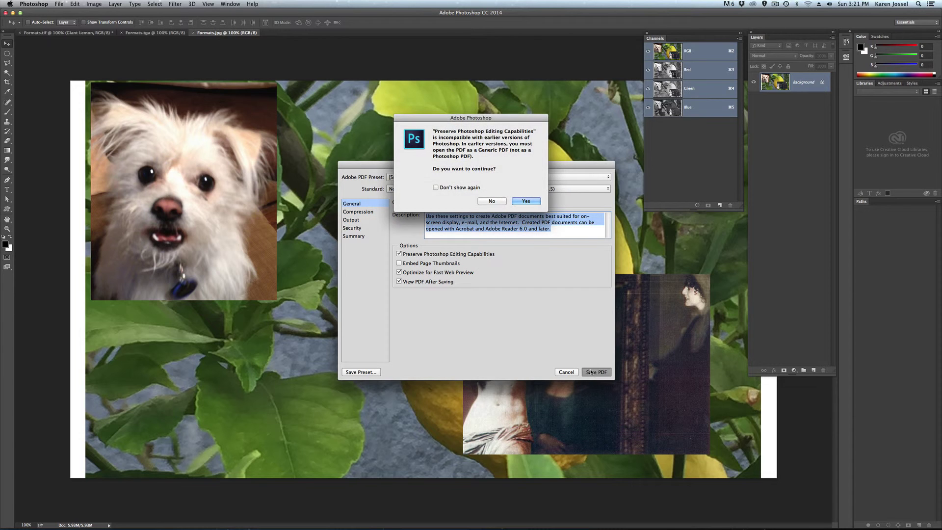
left_click(529, 201)
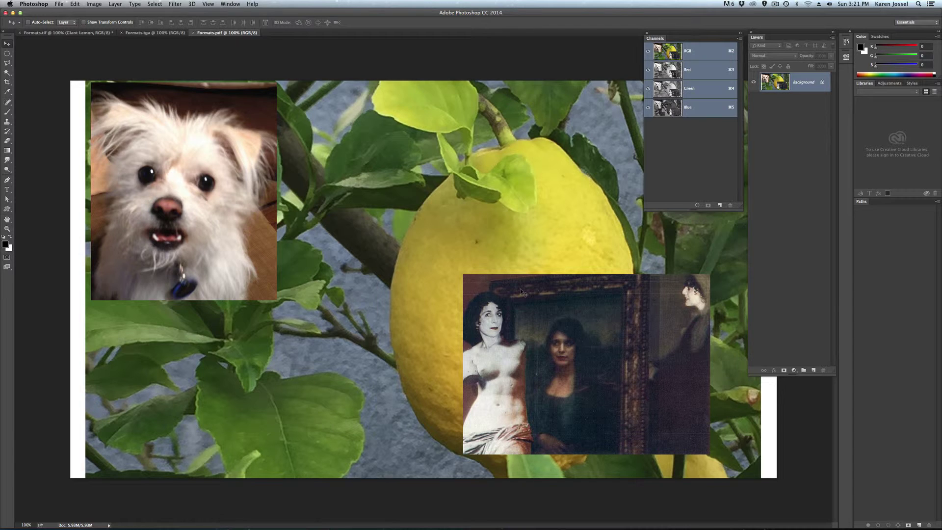
Open Formats.pdf from the Formats folder
left_click(59, 4)
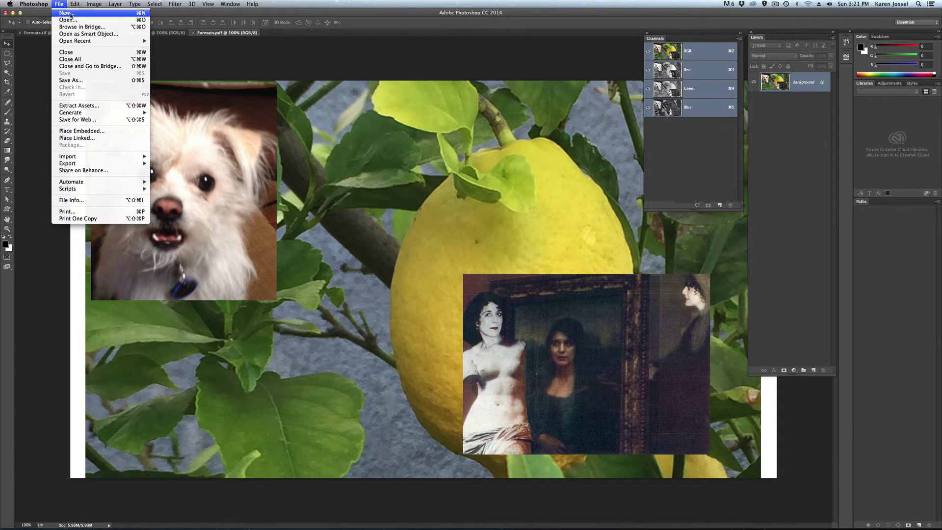
left_click(71, 21)
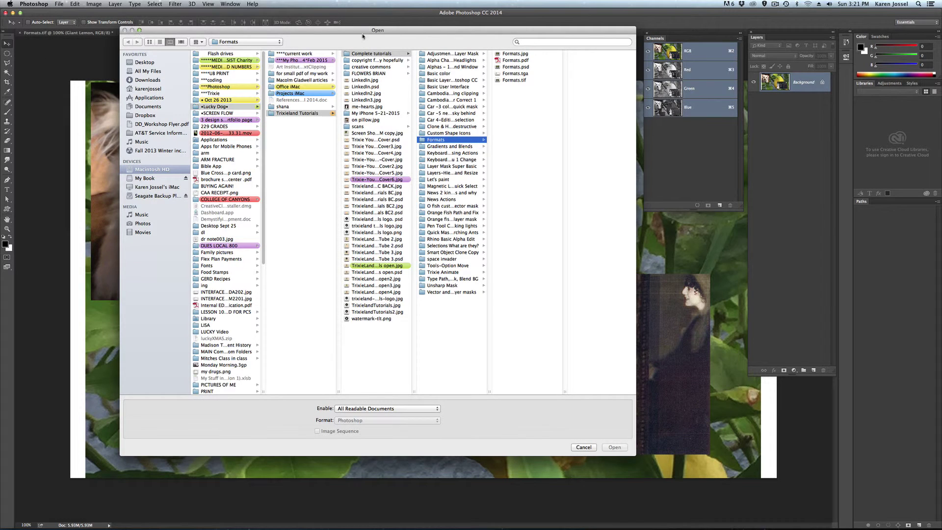
left_click(513, 60)
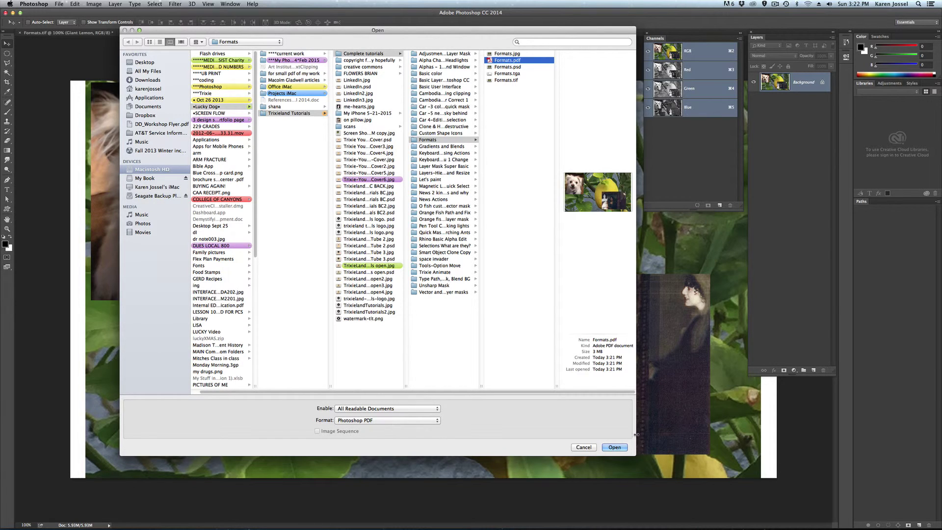
left_click(613, 448)
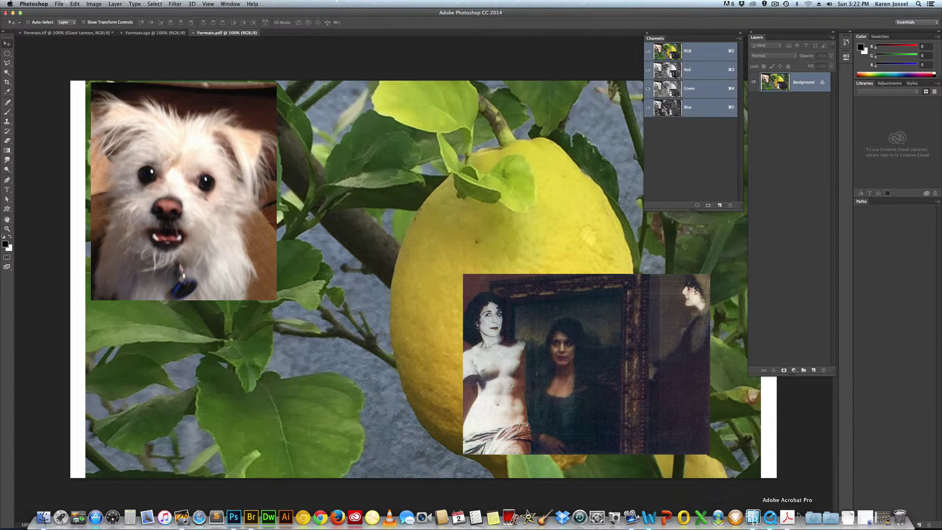
Switch to Adobe Acrobat Pro, then reposition and widen the Formats.pdf window to view the page larger
left_click(788, 517)
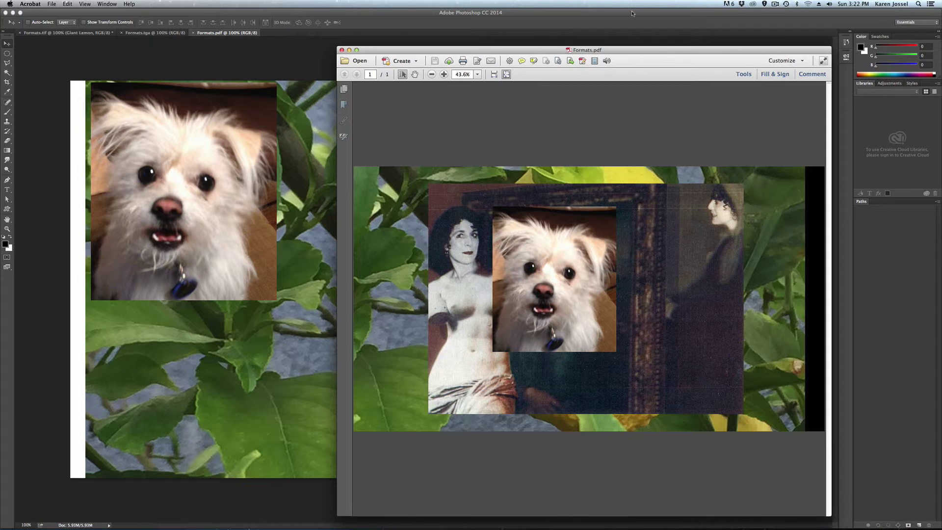
left_click_drag(636, 49, 349, 4)
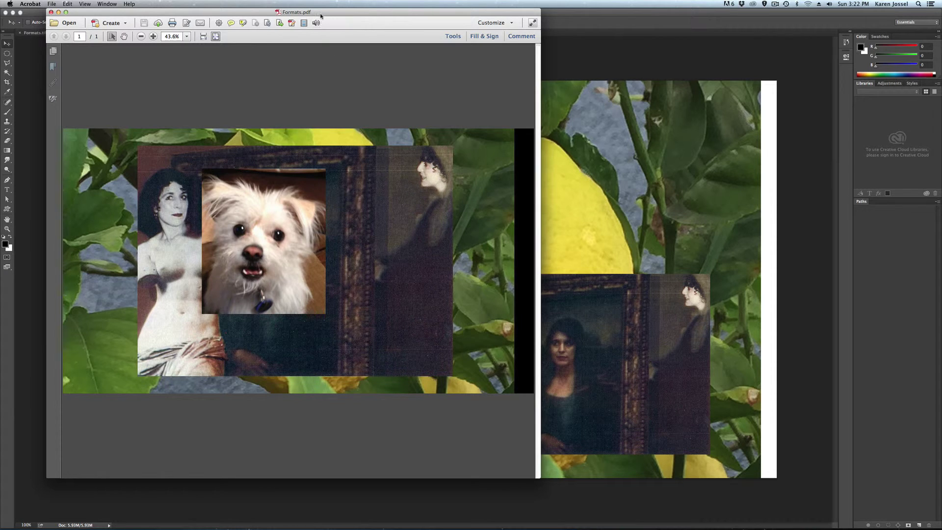
left_click_drag(326, 14, 359, 23)
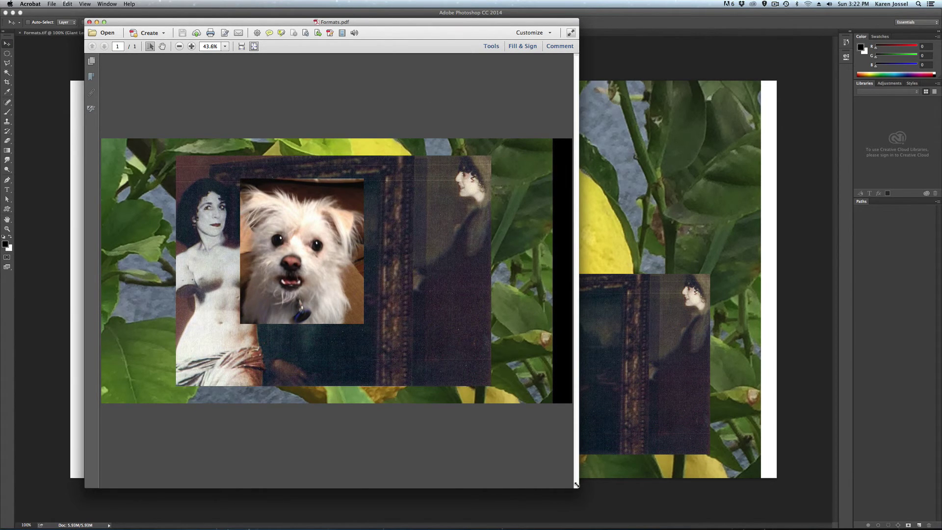
left_click_drag(616, 482, 679, 484)
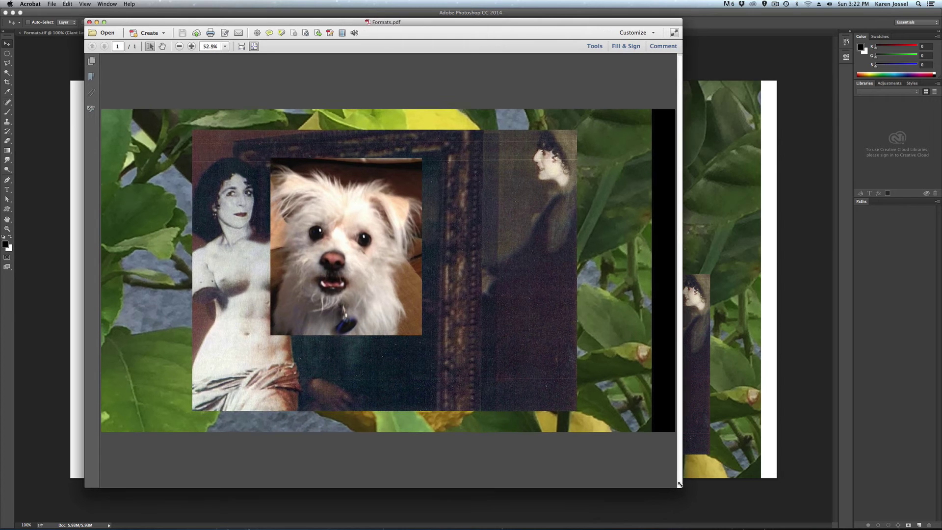